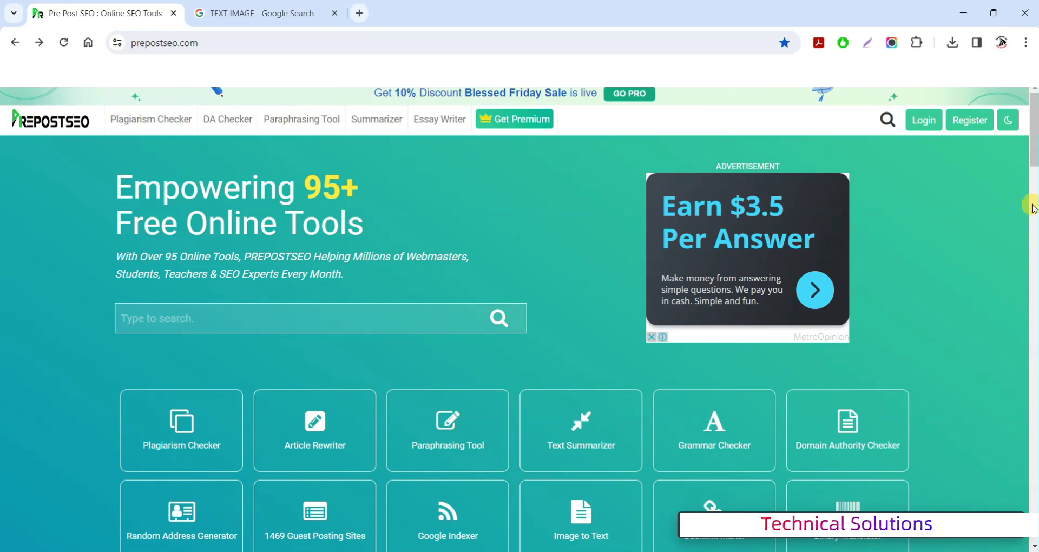
# Step: After briefly visiting Plagiarism Checker, open Image to Text Converter and dismiss the bottom ad
pyautogui.moveTo(1032, 157); pyautogui.dragTo(1034, 179)
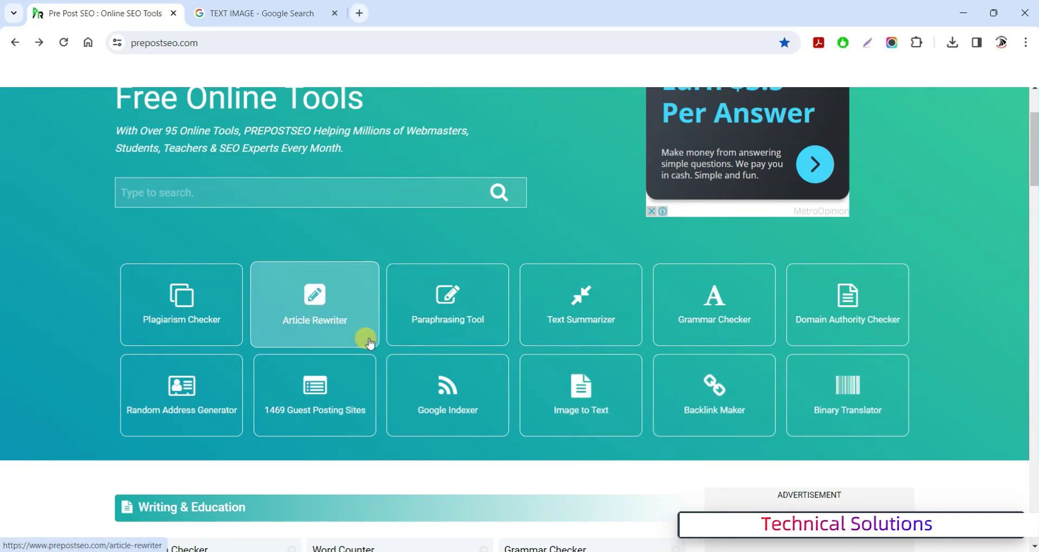
pyautogui.click(194, 315)
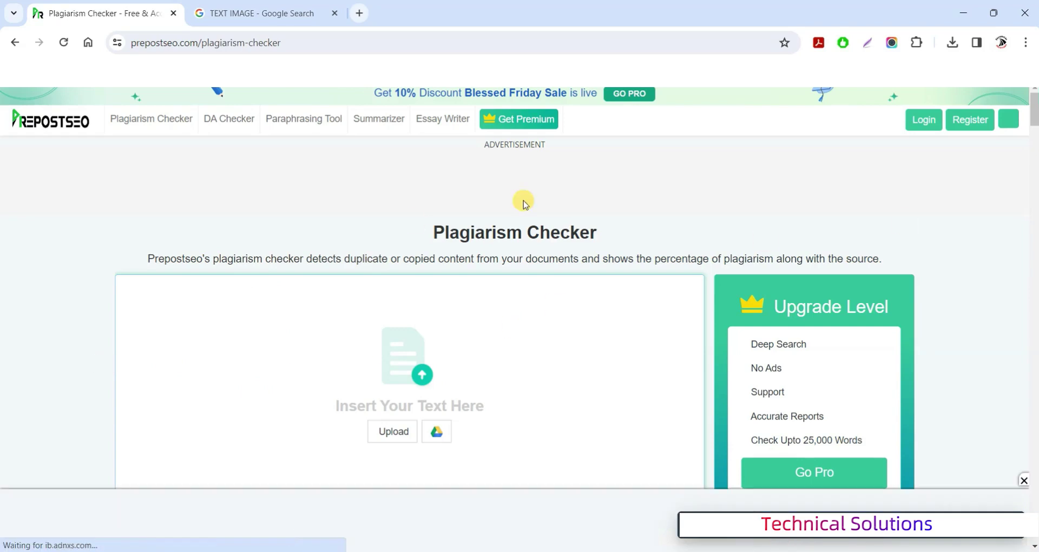
pyautogui.click(12, 42)
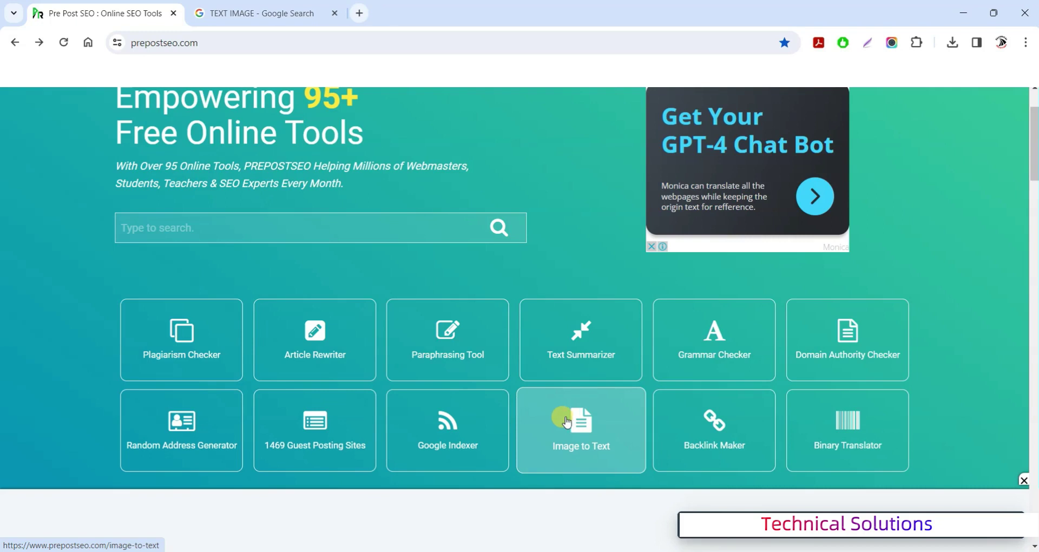
pyautogui.click(570, 418)
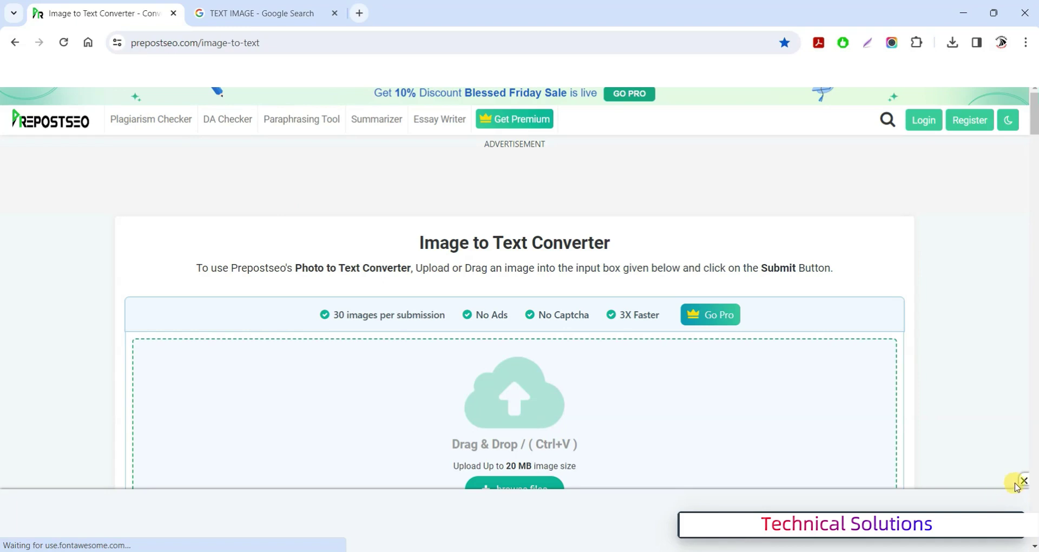
pyautogui.click(1024, 480)
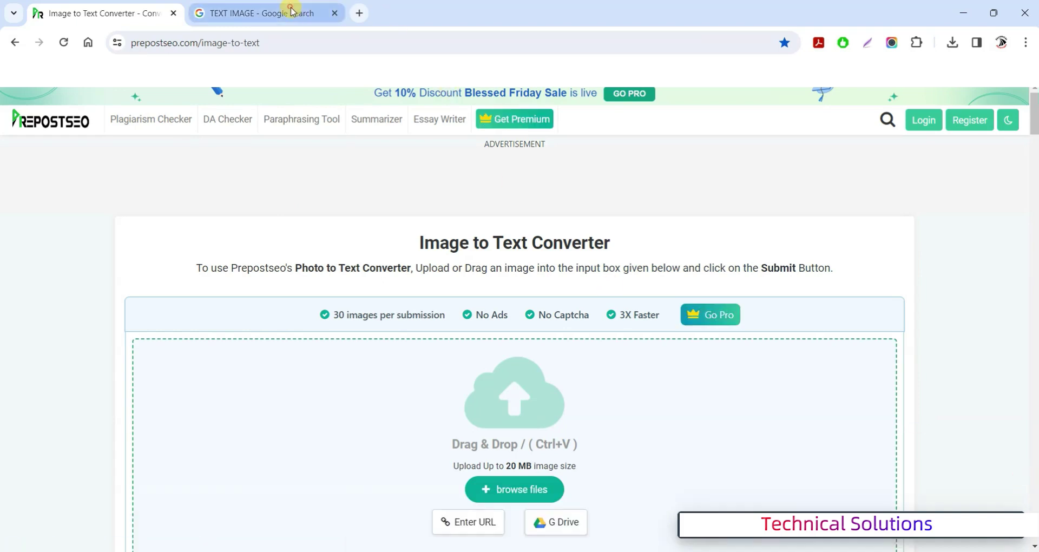
# Step: Preview the JobDone.net 'Scene from Dan'l Druce' scan in Google Images, then return to Prepostseo
pyautogui.click(287, 12)
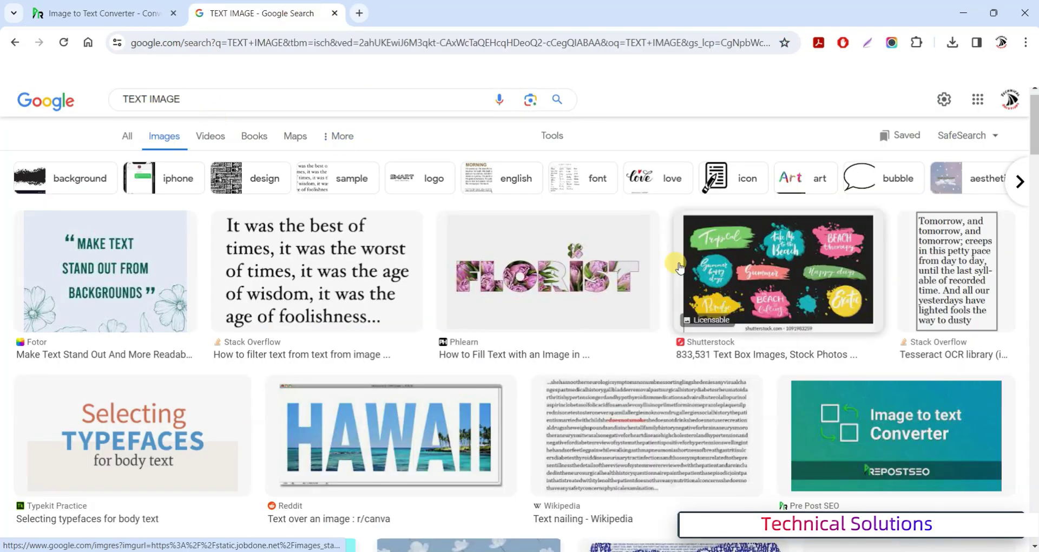
pyautogui.moveTo(1033, 151); pyautogui.dragTo(1033, 260)
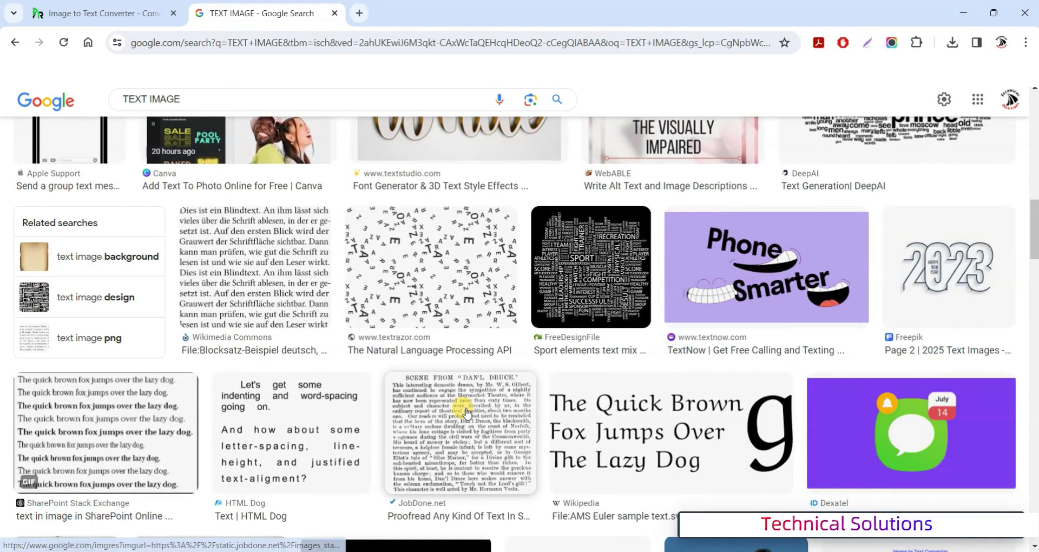
pyautogui.click(466, 412)
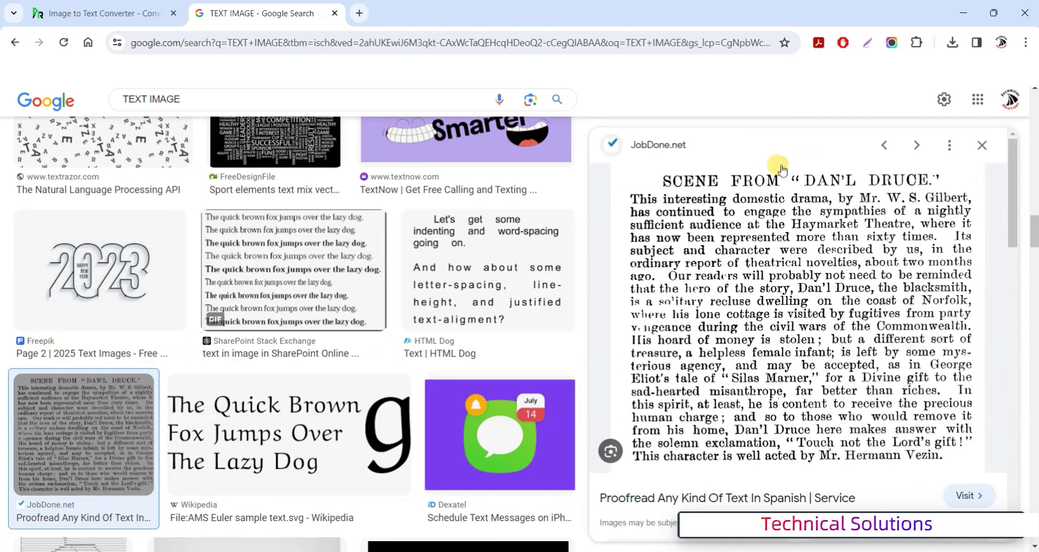
pyautogui.rightClick(744, 287)
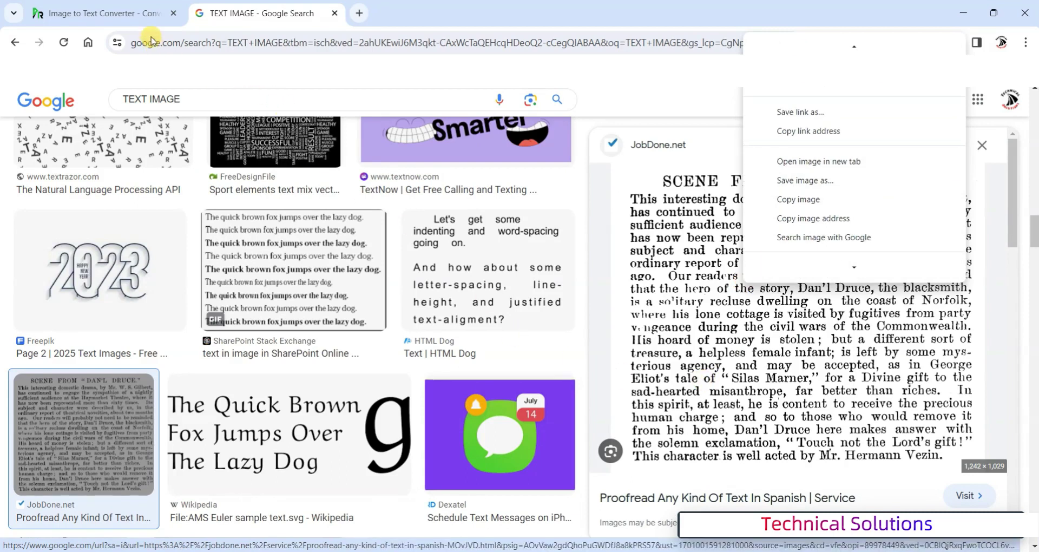
pyautogui.click(151, 13)
# Step: Upload 1.png from the Desktop and submit it for text extraction
pyautogui.click(522, 490)
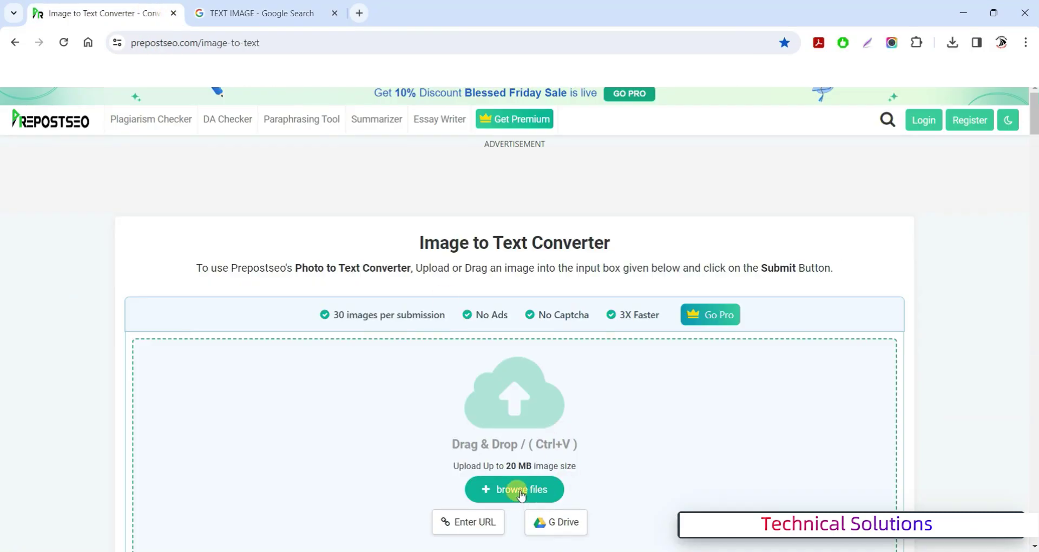
pyautogui.click(424, 161)
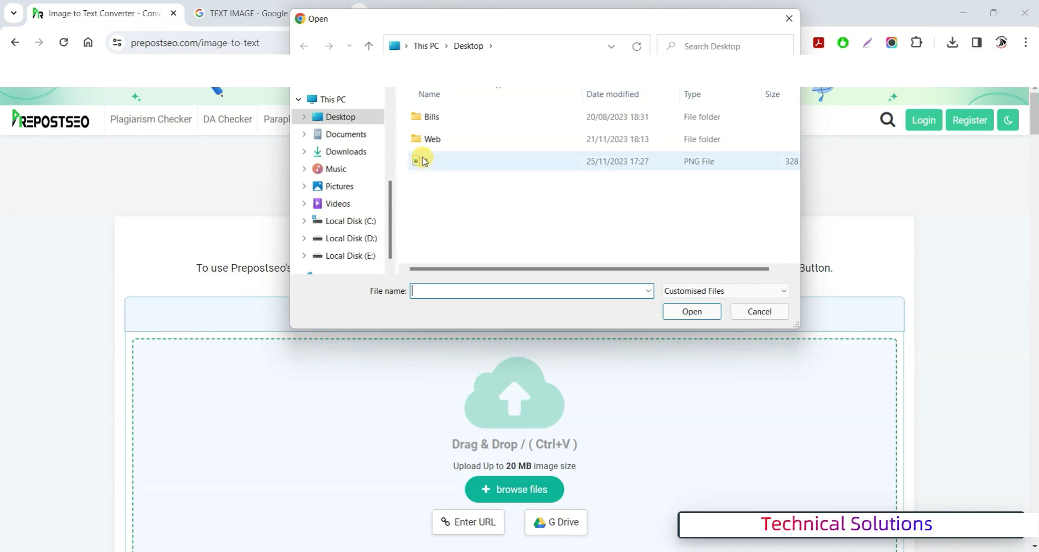
pyautogui.doubleClick(425, 161)
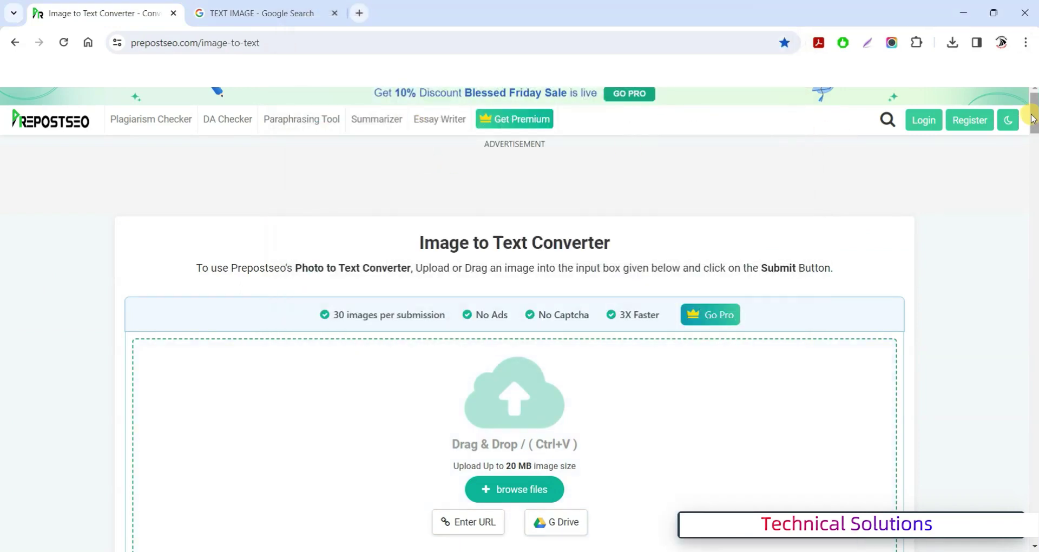
pyautogui.scroll(-6, 1032, 119)
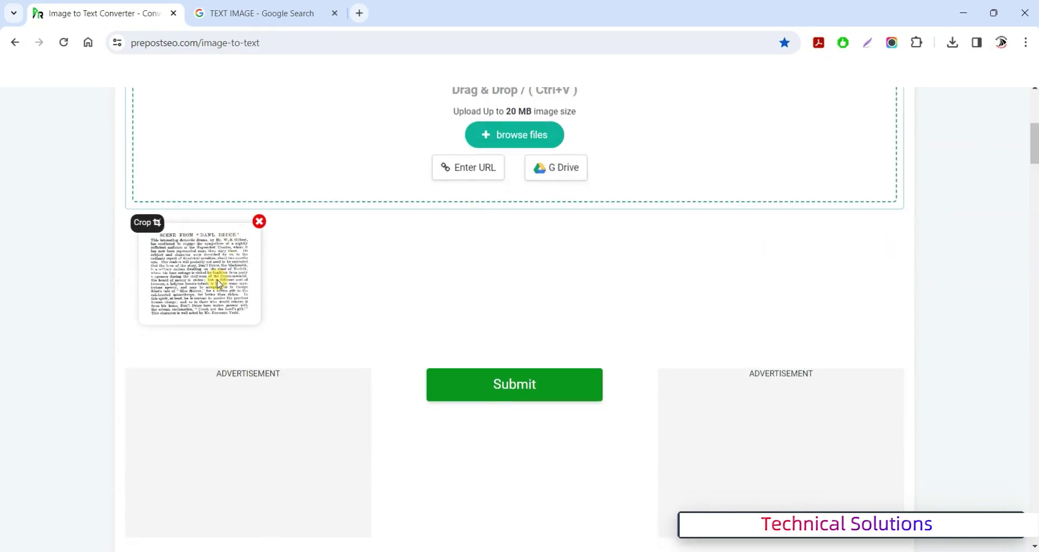
pyautogui.click(522, 395)
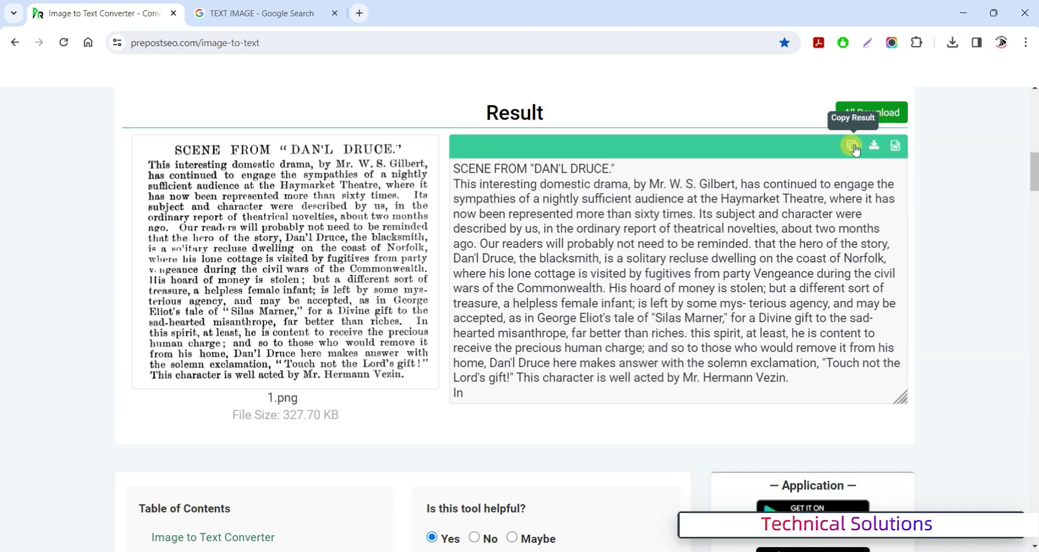
# Step: Highlight the extracted text from 'not need to be reminded' to 'this', then switch to Google Images
pyautogui.click(710, 232)
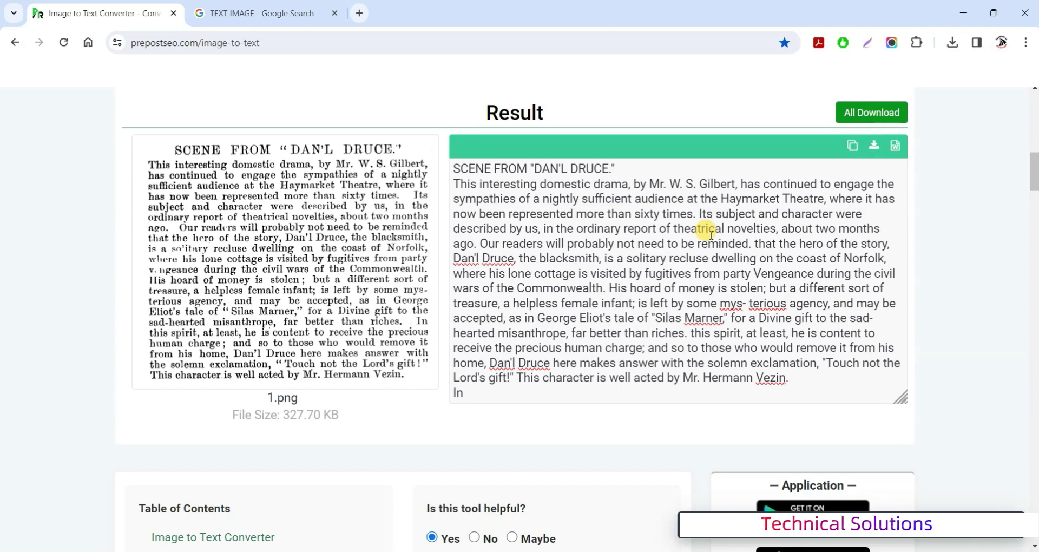
pyautogui.moveTo(615, 243)
pyautogui.mouseDown()
pyautogui.moveTo(828, 383)
pyautogui.moveTo(539, 205)
pyautogui.moveTo(706, 327)
pyautogui.mouseUp()
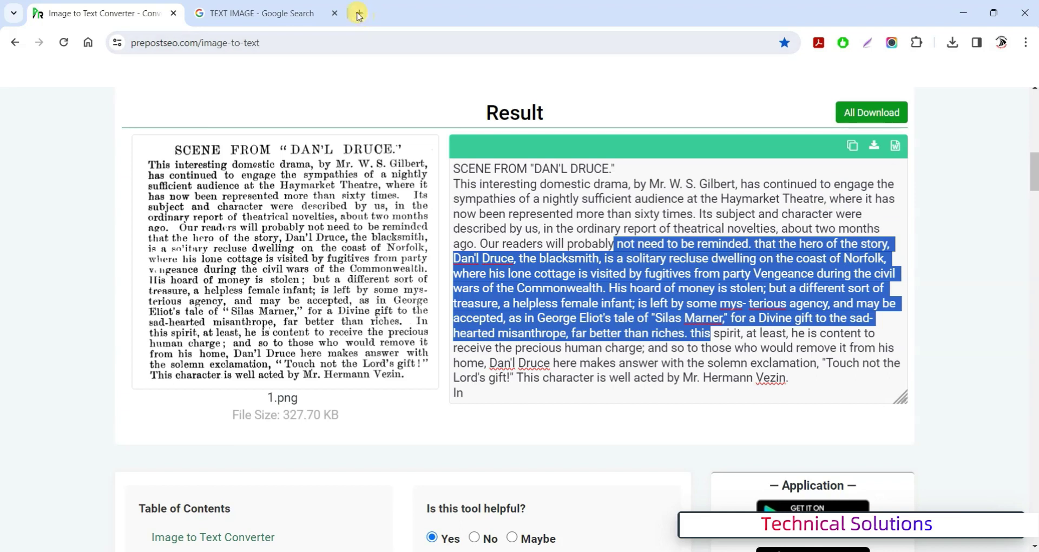
pyautogui.click(319, 13)
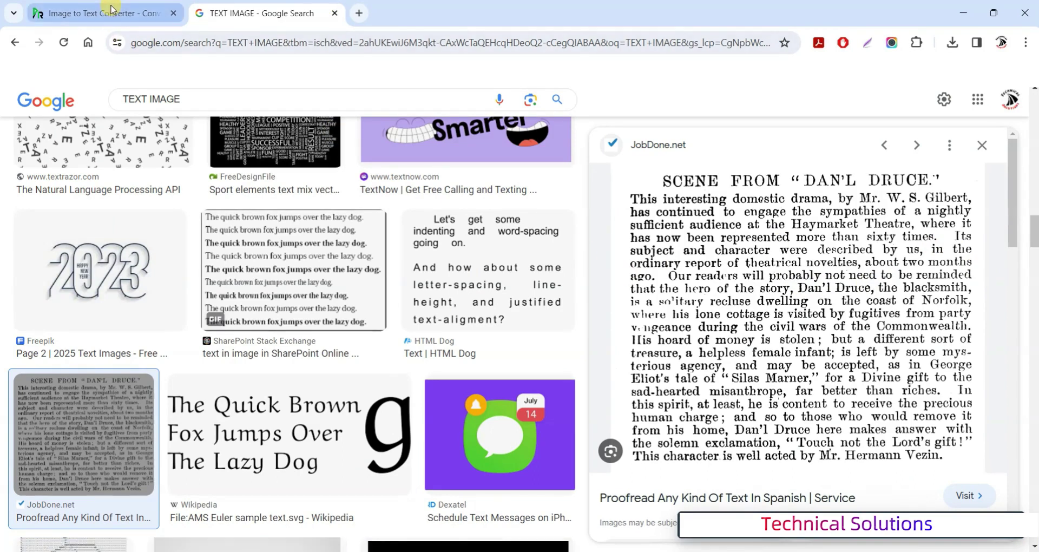
# Step: Switch back to the Image to Text Converter tab showing the scan and its extracted text
pyautogui.click(111, 8)
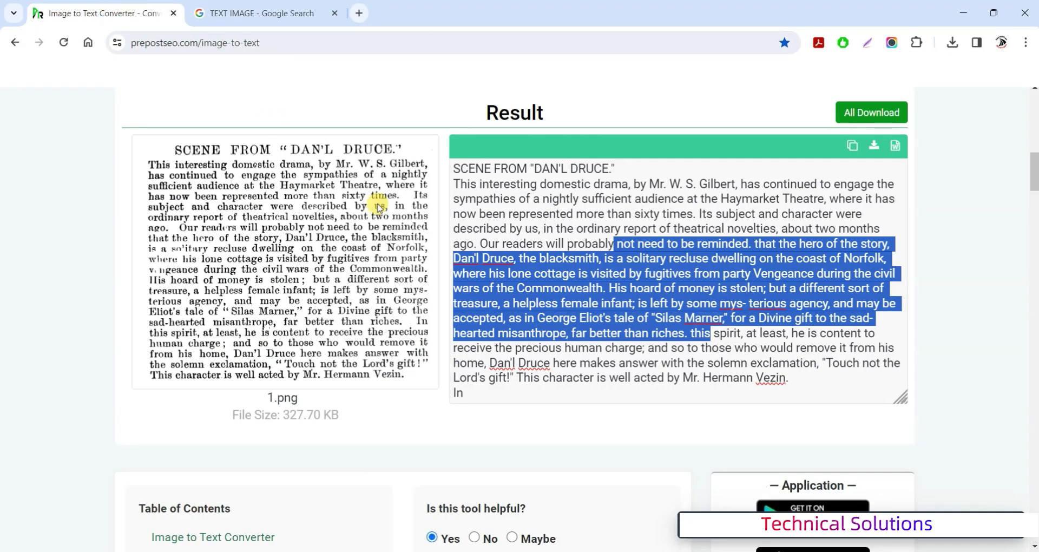